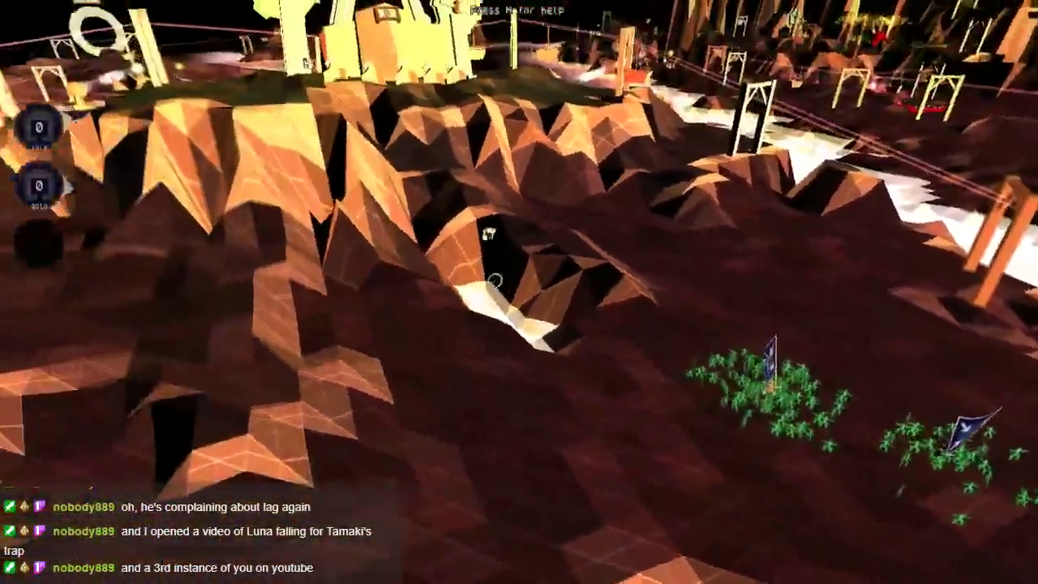
# Step: Terminate the Engineer program in the Task Manager and return to the island view
pyautogui.press('F1')
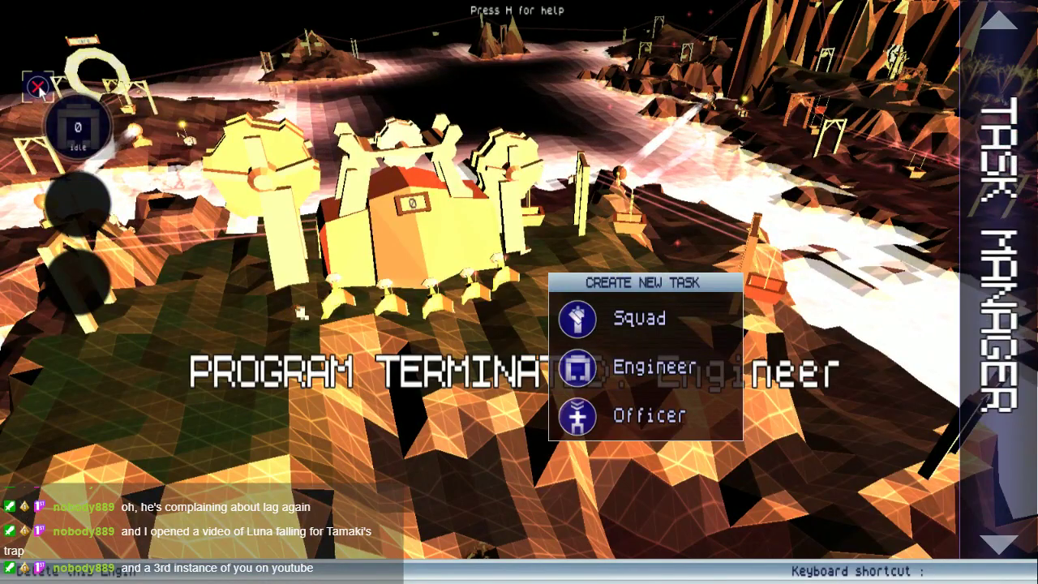
pyautogui.press('F1')
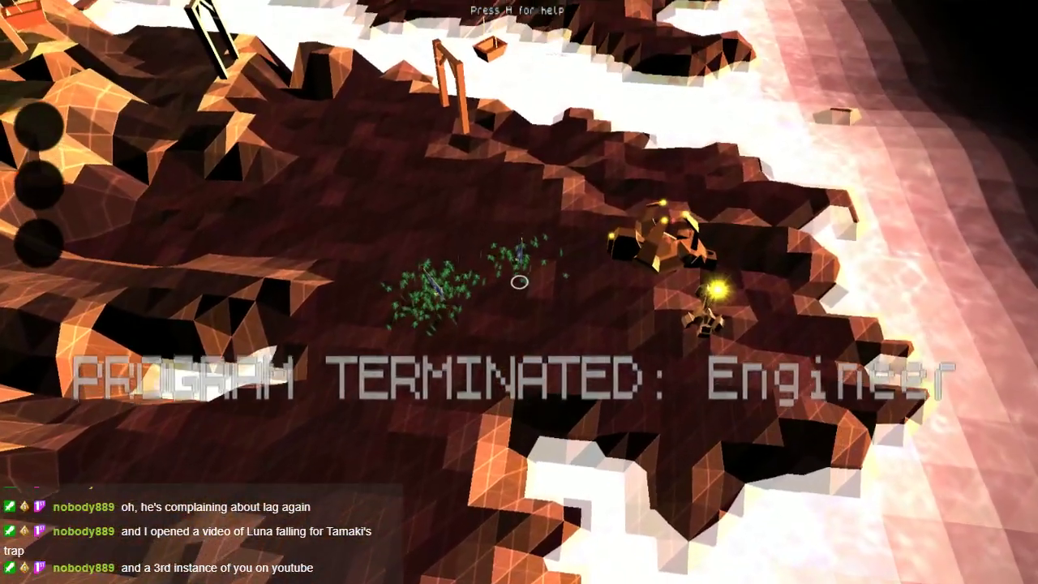
pyautogui.scroll(3, 520, 280)
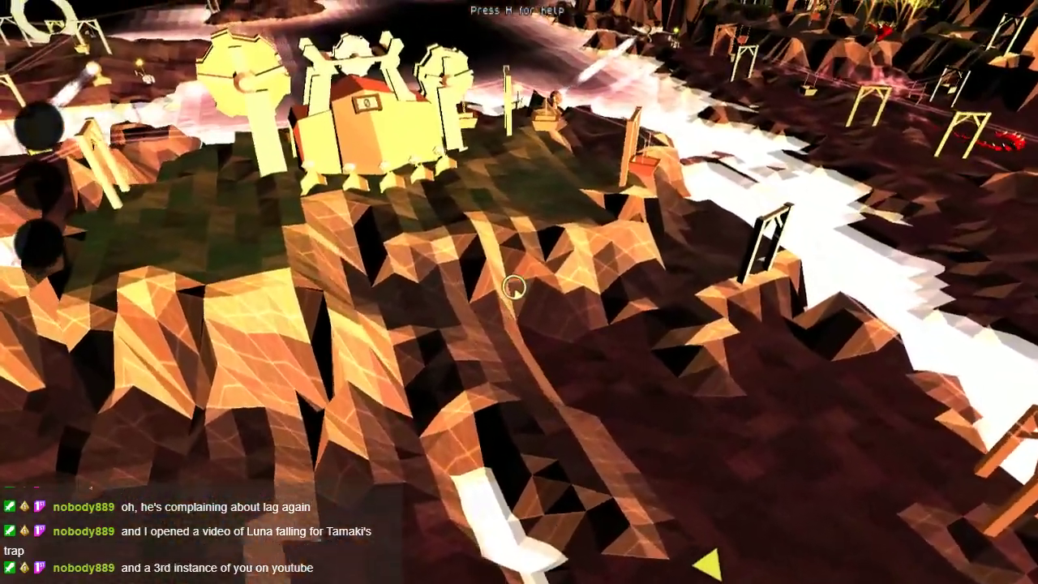
pyautogui.scroll(3, 515, 287)
pyautogui.scroll(-5, 538, 292)
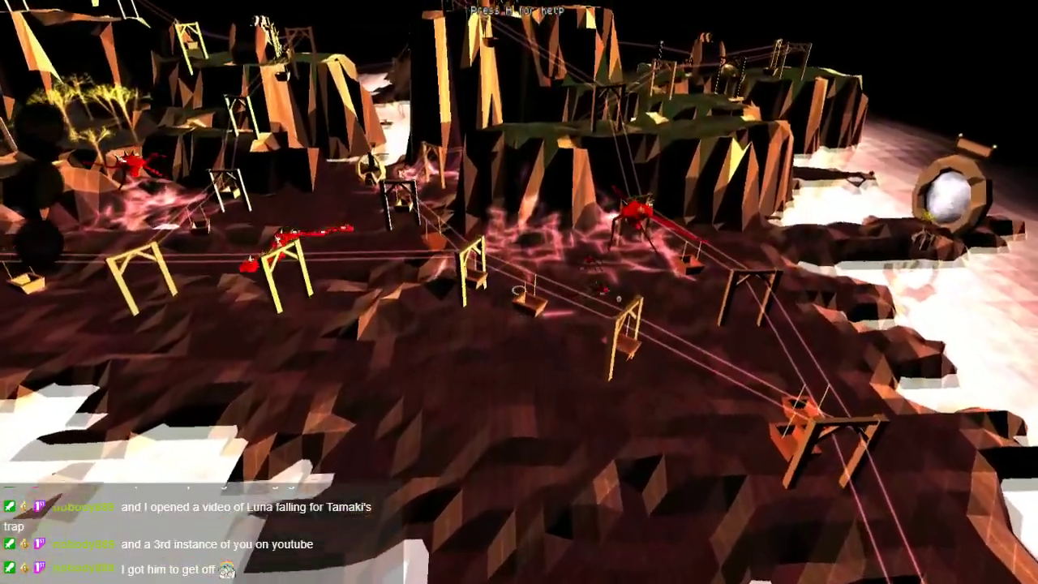
pyautogui.scroll(2, 516, 290)
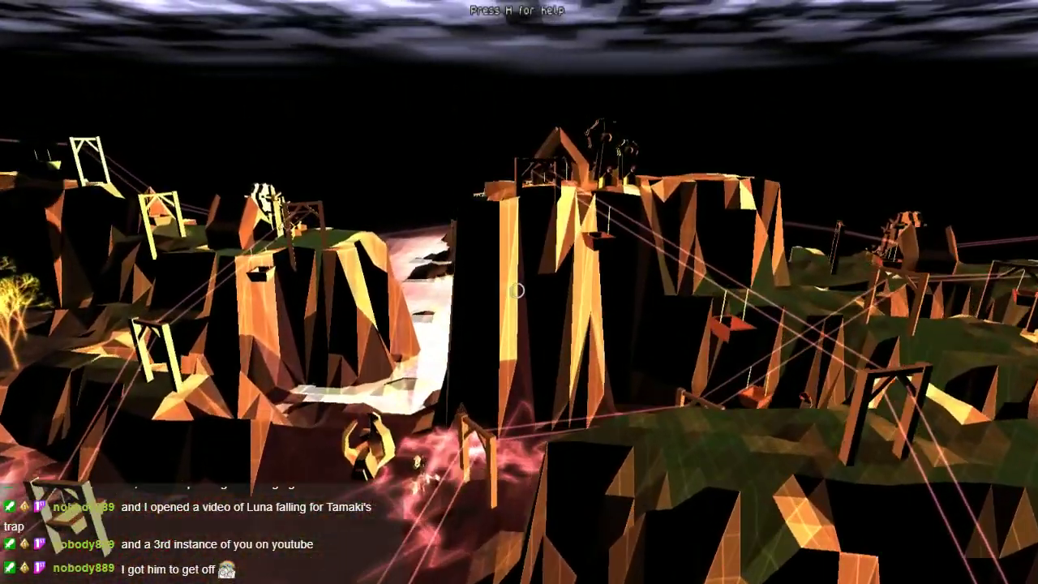
# Step: Fly over the tree-covered plateau and pan right past the central cliff
pyautogui.press('w')
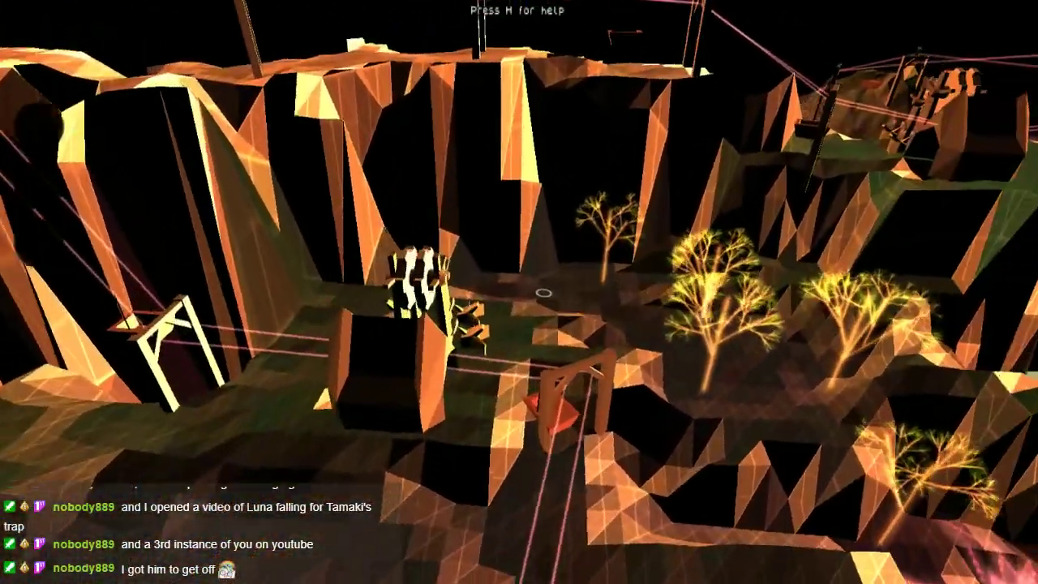
pyautogui.press('d')
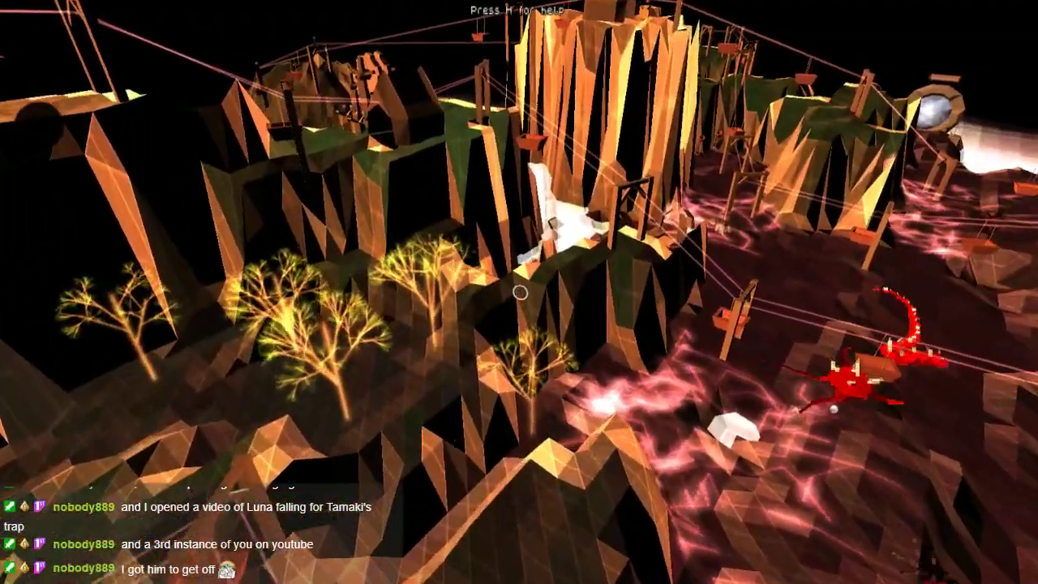
pyautogui.press('w')
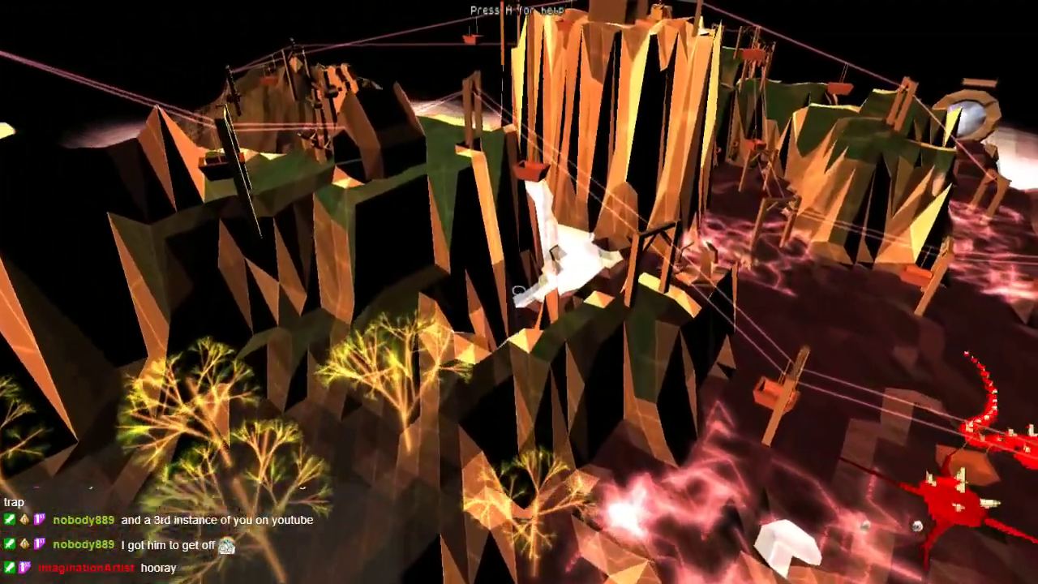
pyautogui.press('d')
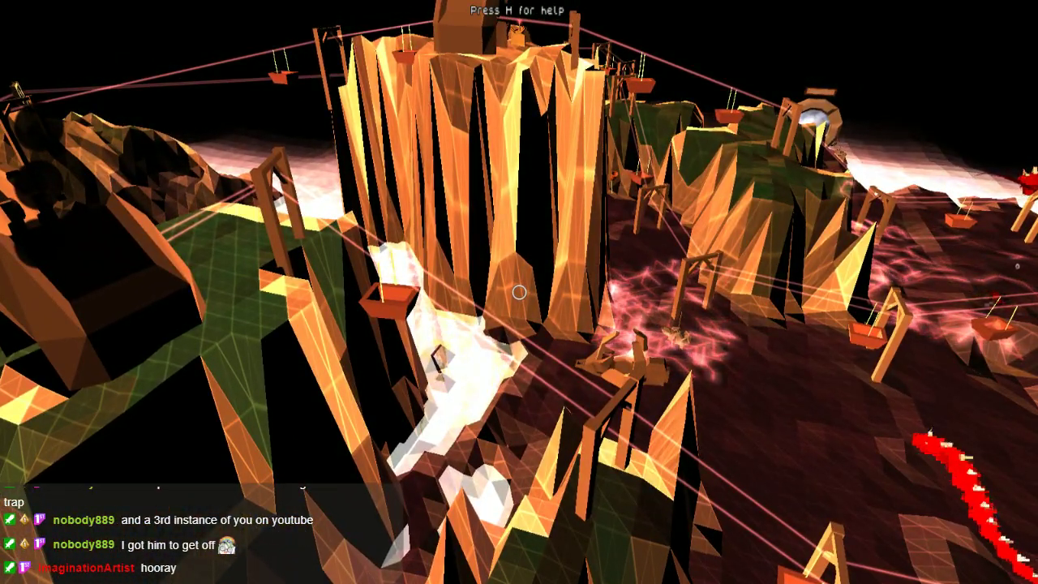
# Step: Rise above the central cliff and fly forward onto its top
pyautogui.press('w')
pyautogui.press('s')
pyautogui.press('w')
pyautogui.press('w')
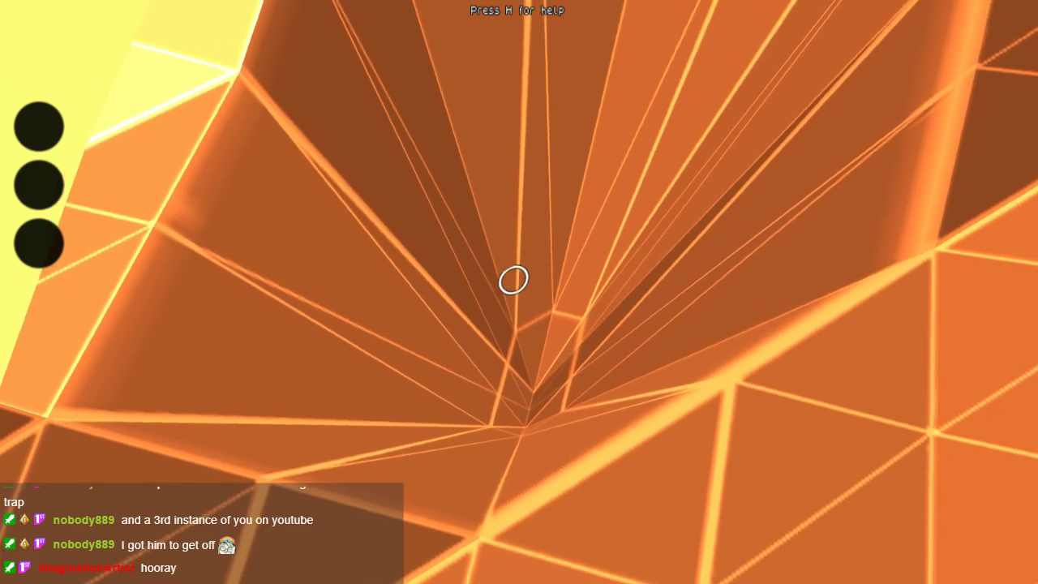
# Step: Climb out of the funnel for a distant island view, then approach the orange machines
pyautogui.press('w')
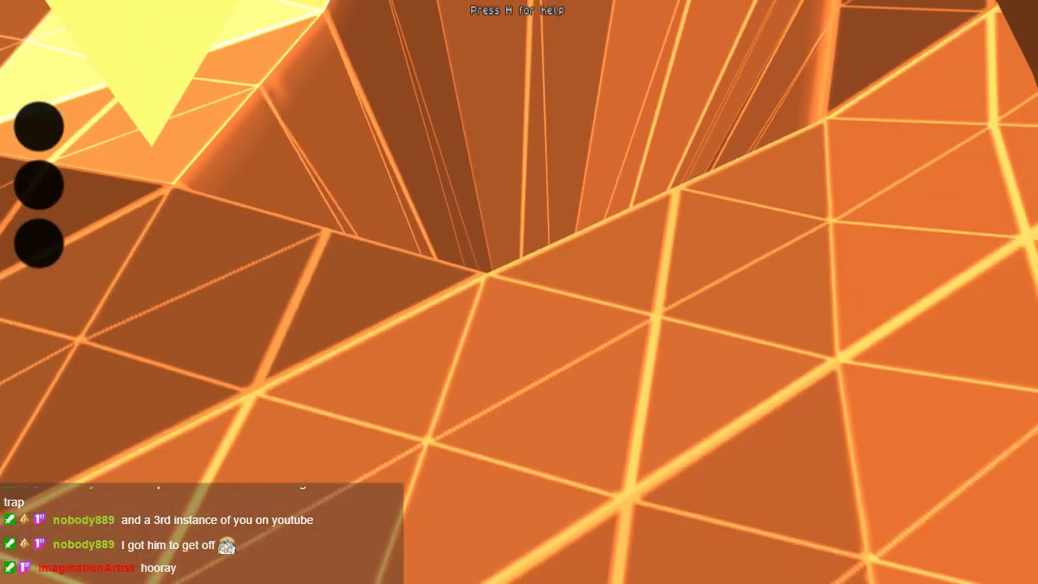
pyautogui.press('s')
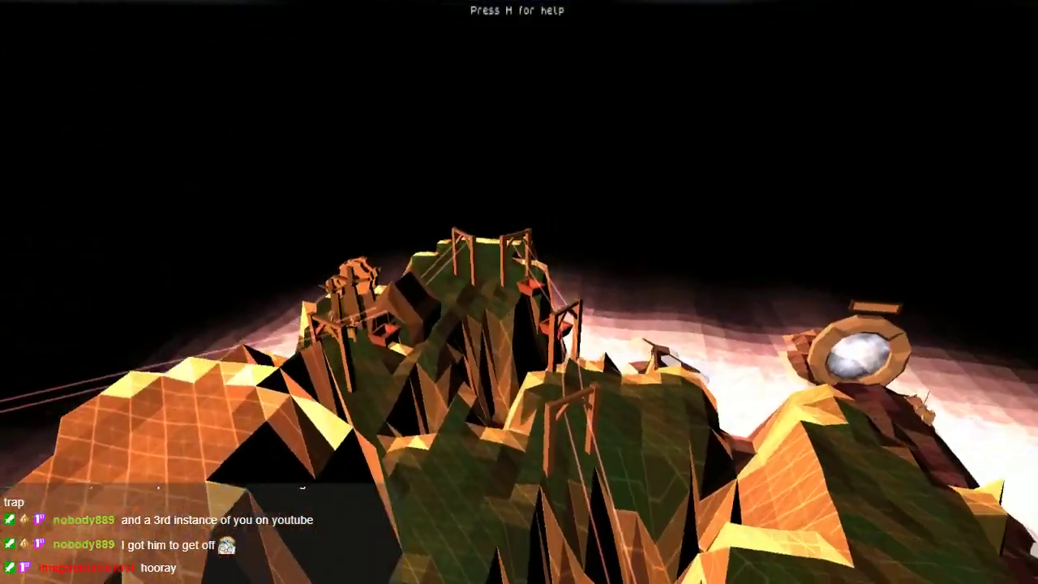
pyautogui.press('w')
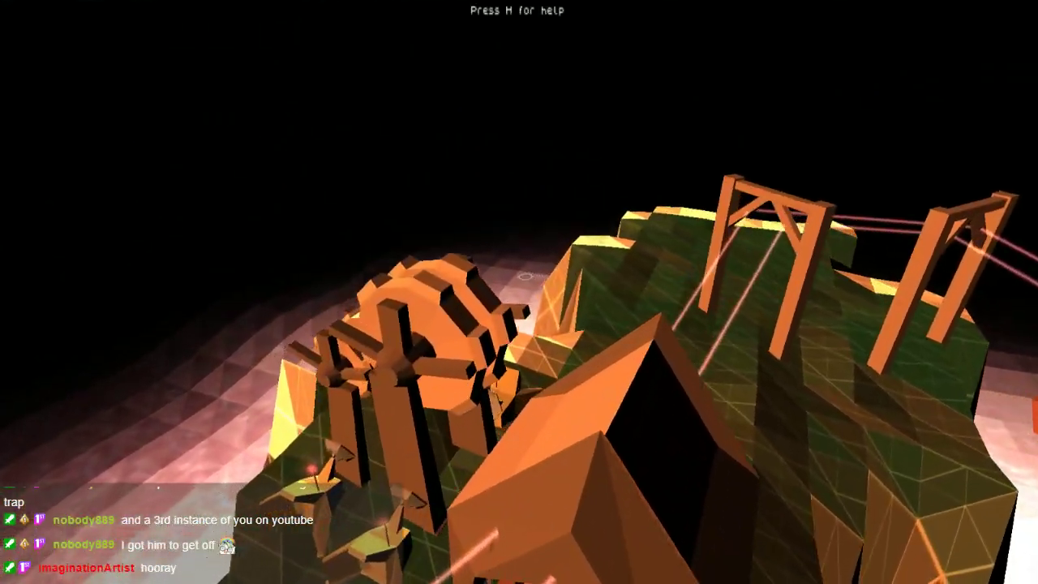
# Step: Fly through the orange mining machinery over a mine cart, then toward the flagged structure
pyautogui.press('w')
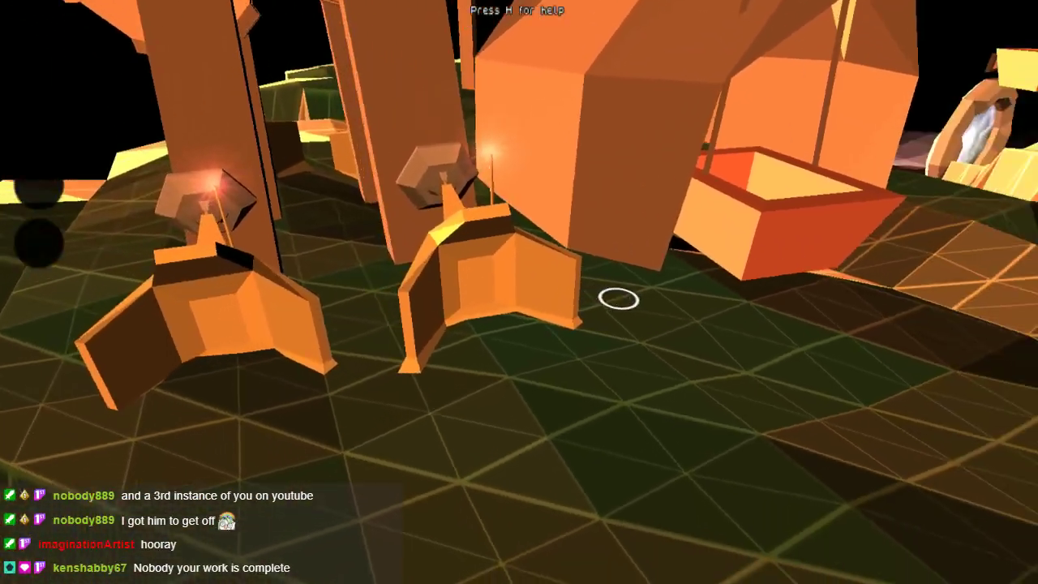
pyautogui.press('w')
pyautogui.press('s')
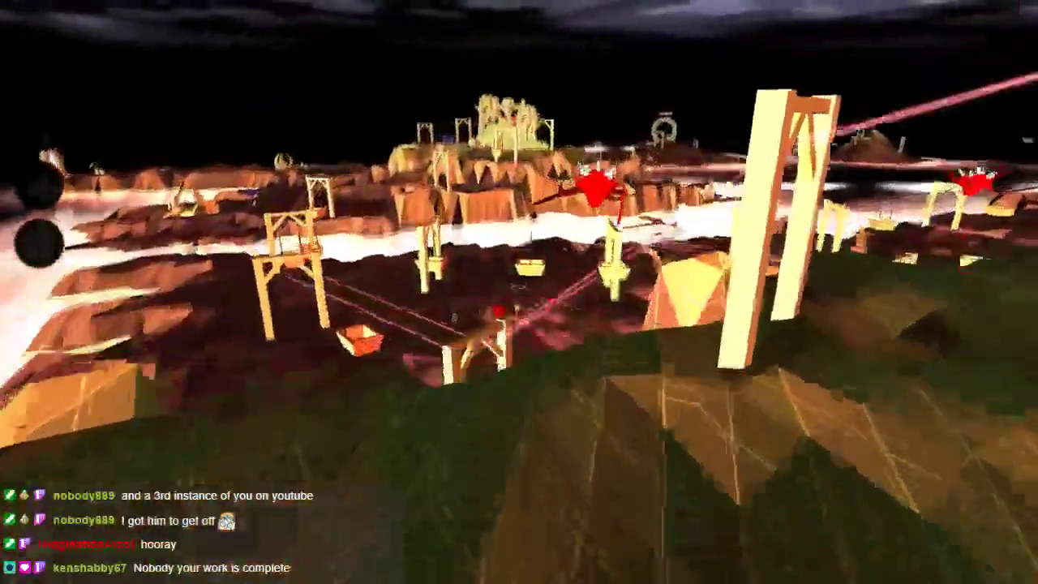
pyautogui.press('w')
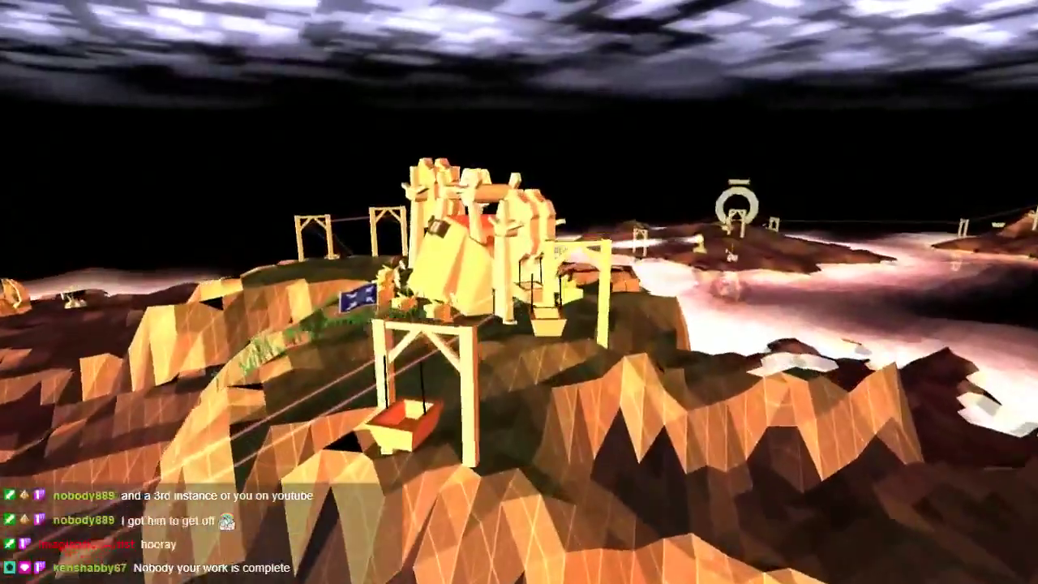